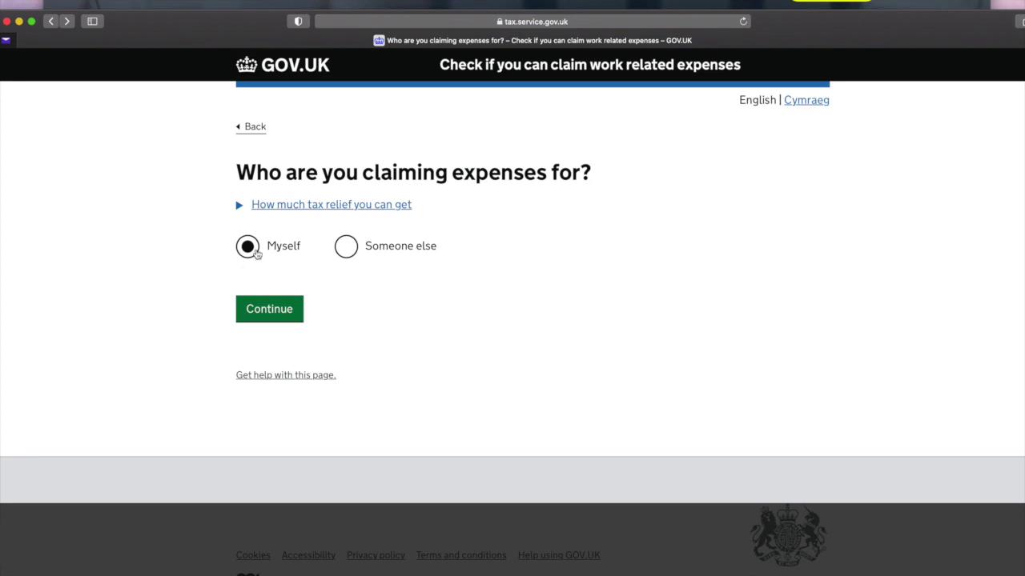
Continue the claim for Myself, answering Yes to claiming expenses after 5 April 2016 and Yes to paying tax in each claimed year
left_click(259, 312)
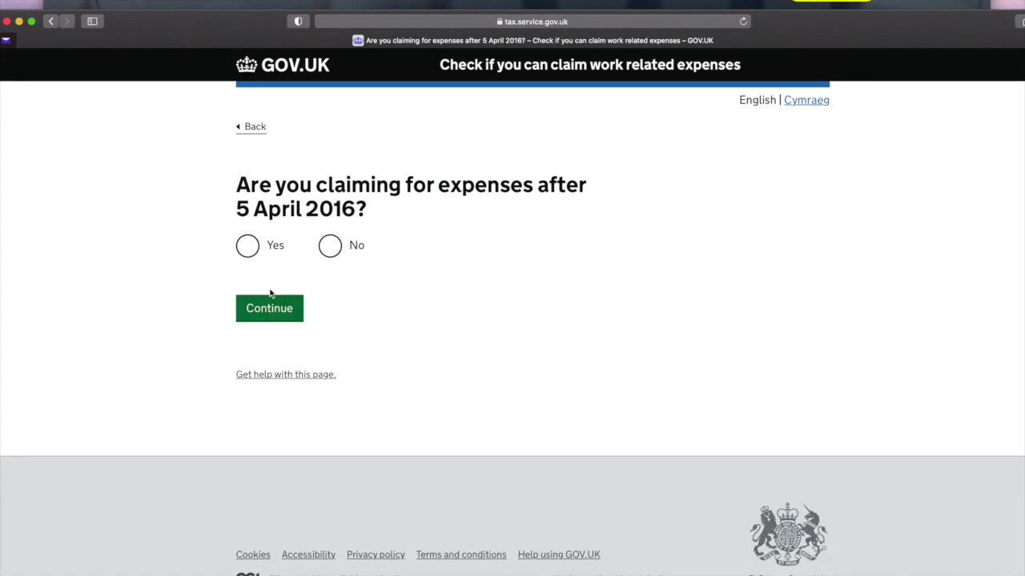
left_click(251, 250)
left_click(271, 315)
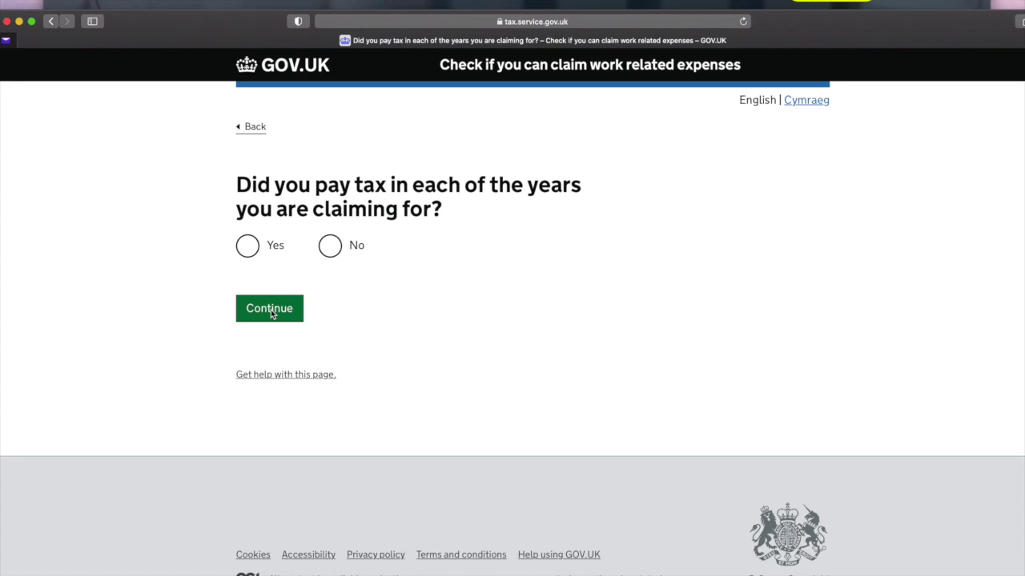
left_click(250, 252)
left_click(255, 310)
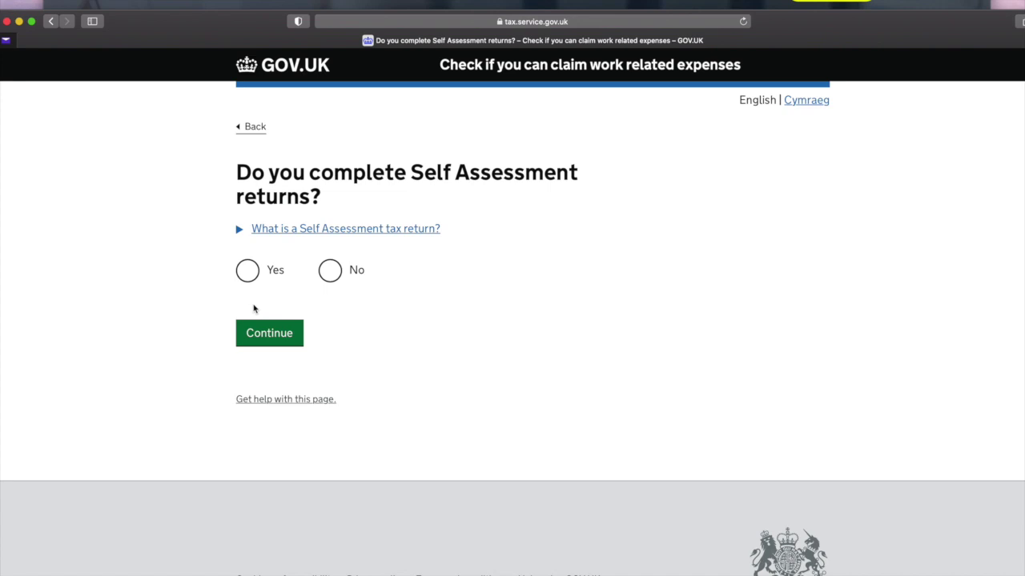
Answer No to completing Self Assessment returns, claiming £2,500 or more in a single tax year, and the employer having paid back all expenses
left_click(331, 276)
left_click(276, 346)
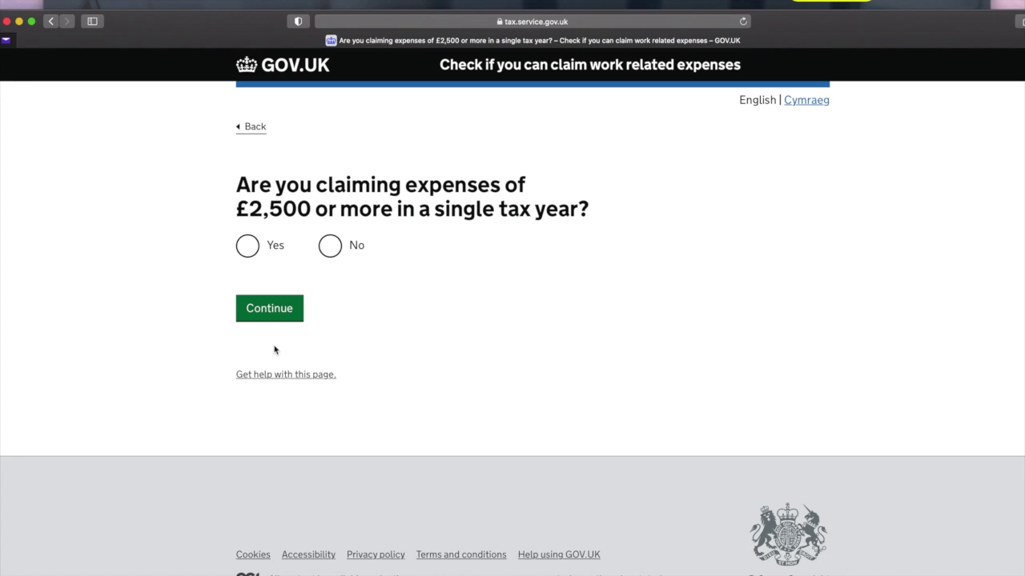
left_click(328, 249)
left_click(283, 310)
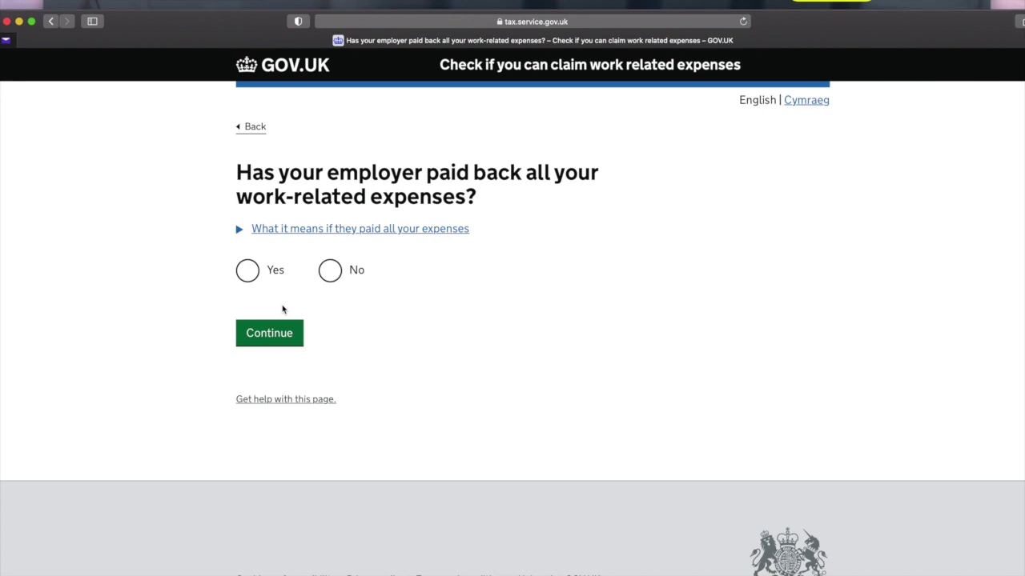
left_click(330, 273)
left_click(289, 337)
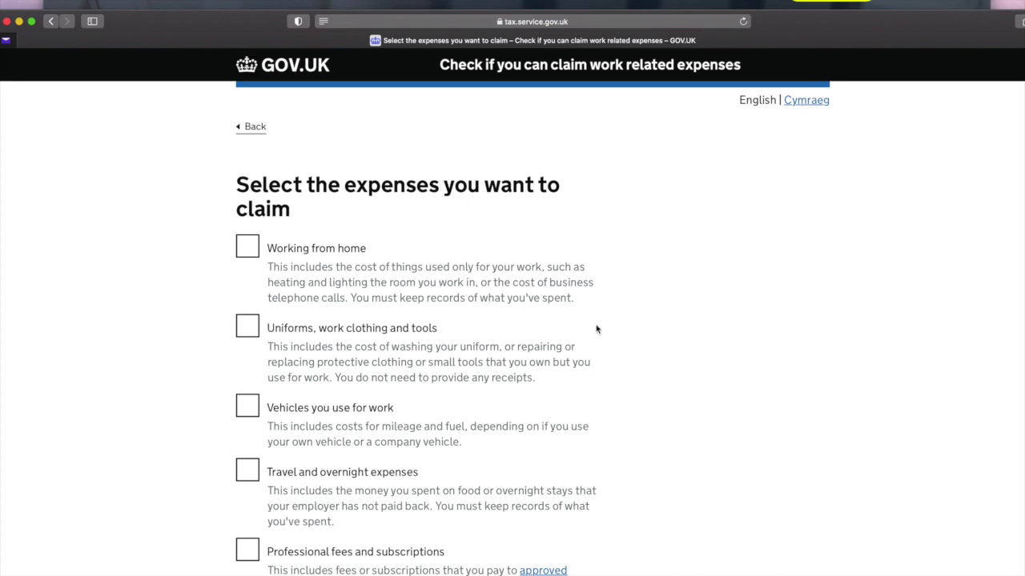
Review the expense categories available to claim and their descriptions, from Working from home to Other expenses
scroll(686, 350, "up", 1)
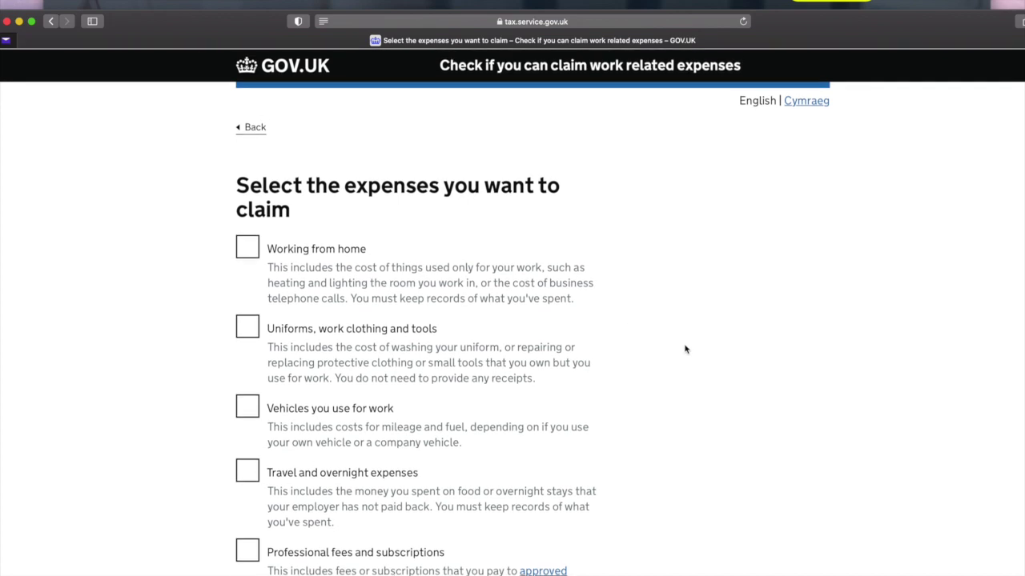
scroll(685, 350, "down", 2)
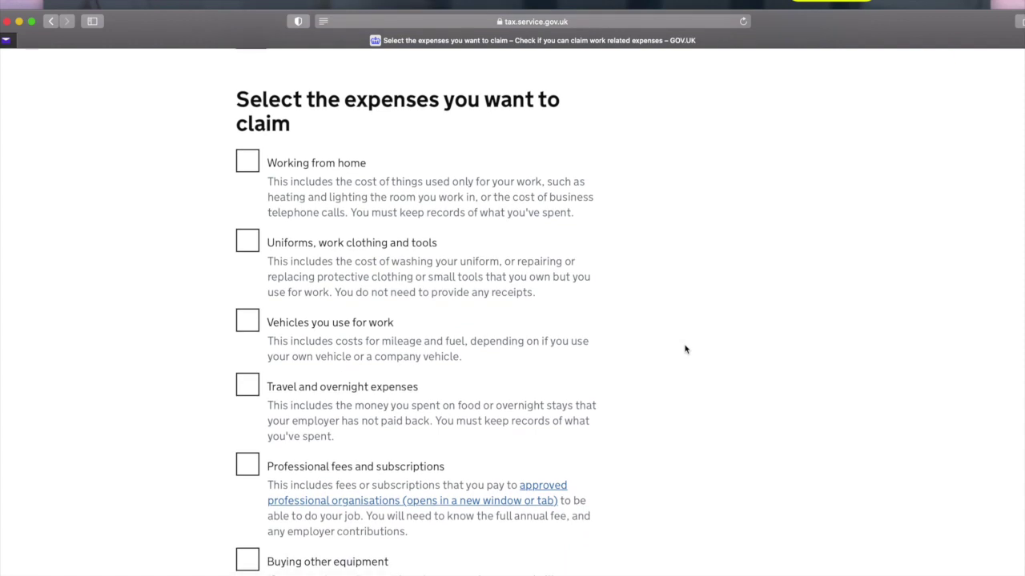
scroll(685, 350, "down", 1)
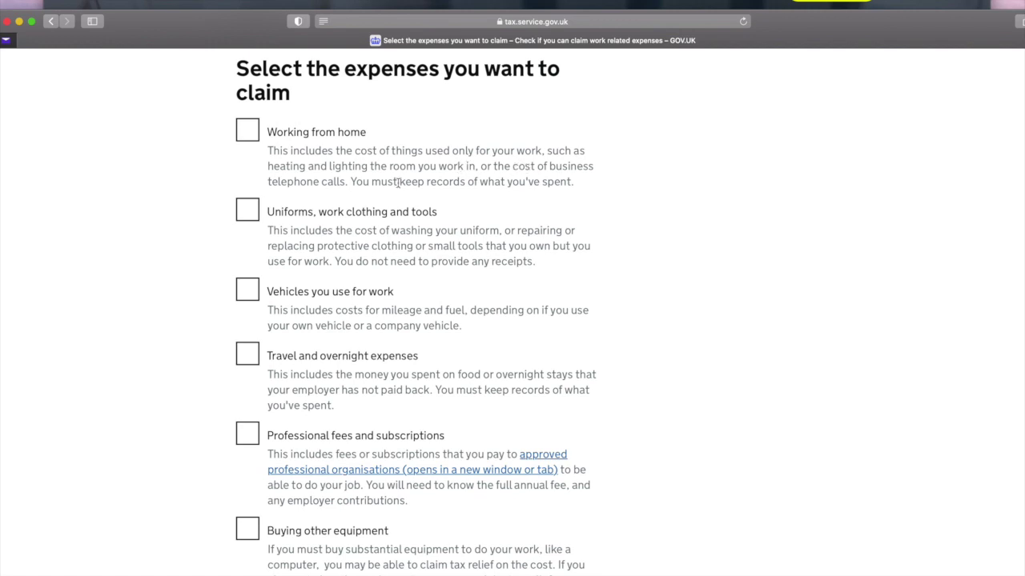
scroll(392, 184, "down", 1)
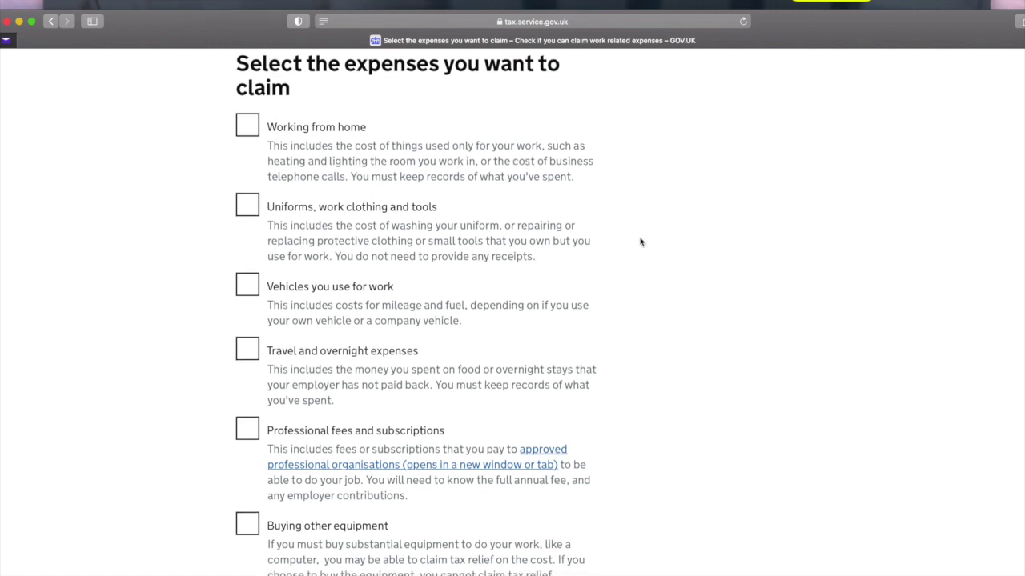
scroll(641, 249, "down", 2)
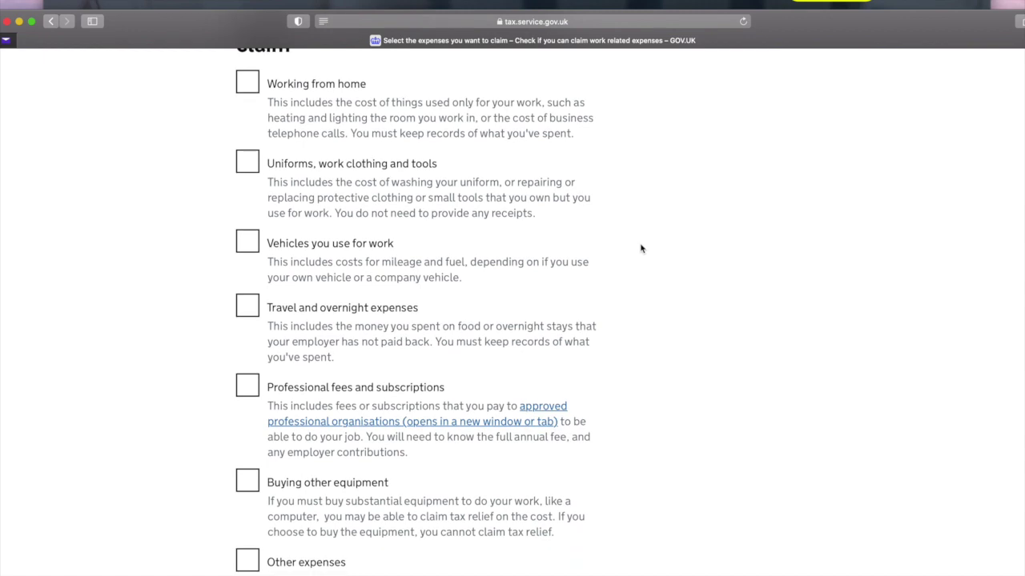
scroll(640, 248, "down", 1)
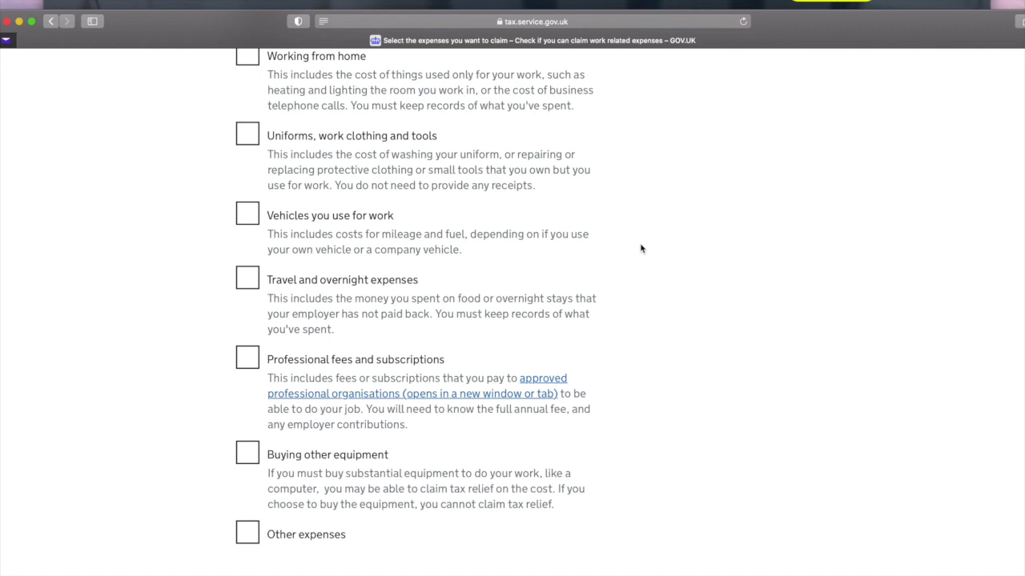
scroll(636, 280, "down", 2)
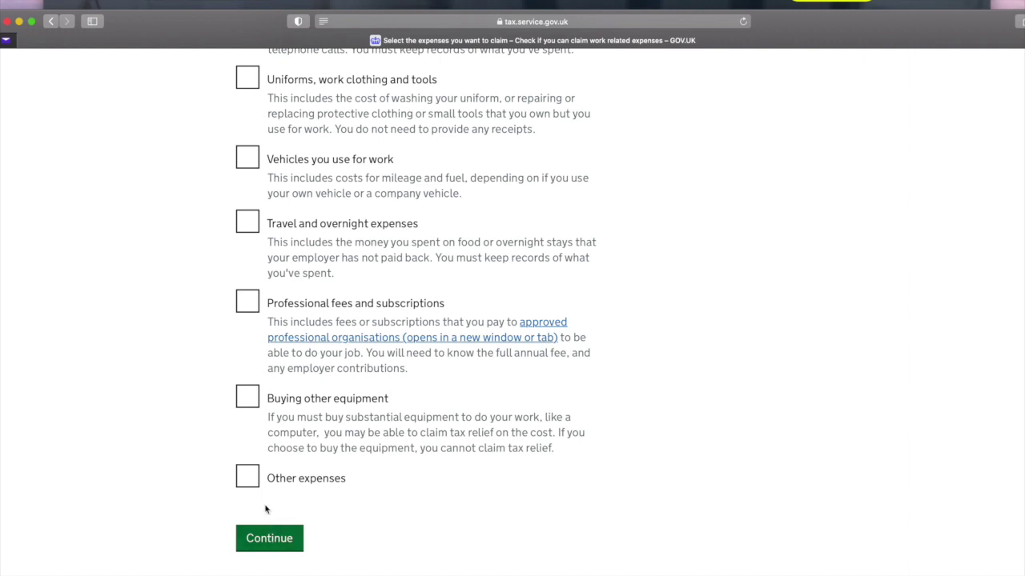
scroll(265, 508, "down", 1)
scroll(265, 508, "up", 4)
scroll(265, 508, "up", 1)
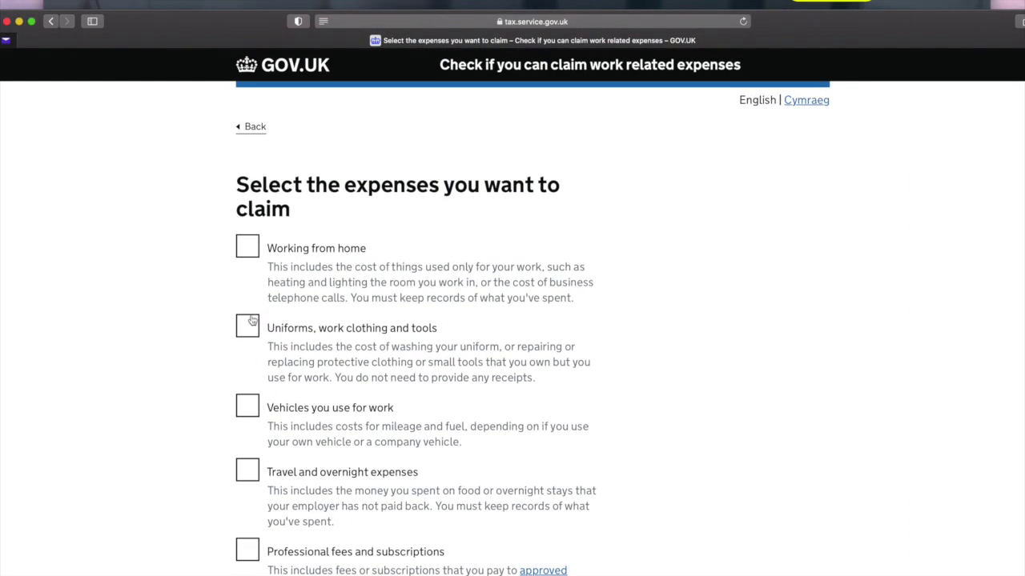
Select every expense category, from Working from home through Other expenses, and submit the selection
left_click(244, 245)
left_click(249, 324)
scroll(293, 339, "down", 3)
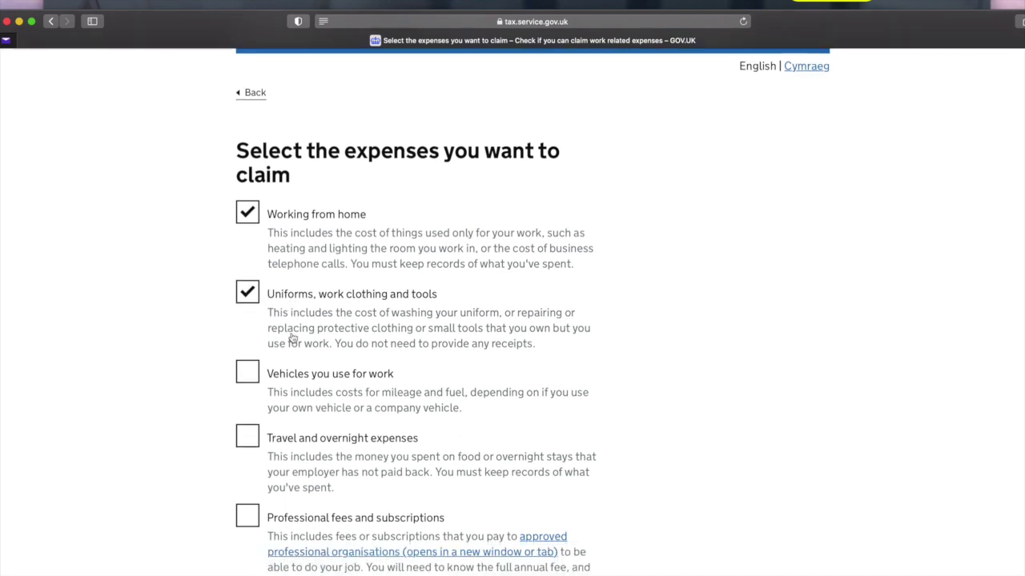
left_click(249, 312)
scroll(272, 328, "down", 2)
scroll(315, 345, "down", 1)
left_click(246, 274)
left_click(248, 345)
left_click(248, 436)
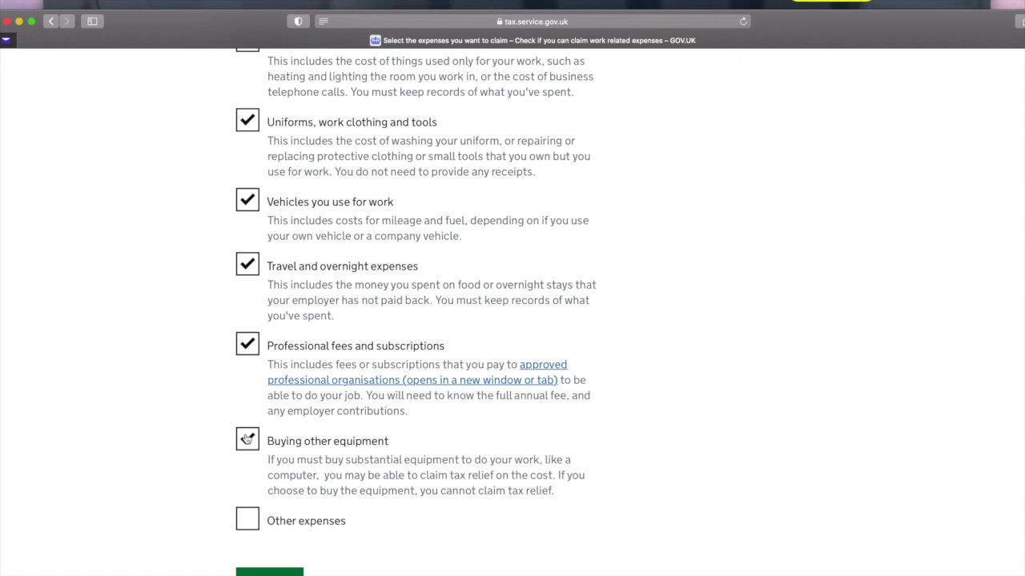
left_click(251, 522)
left_click(265, 573)
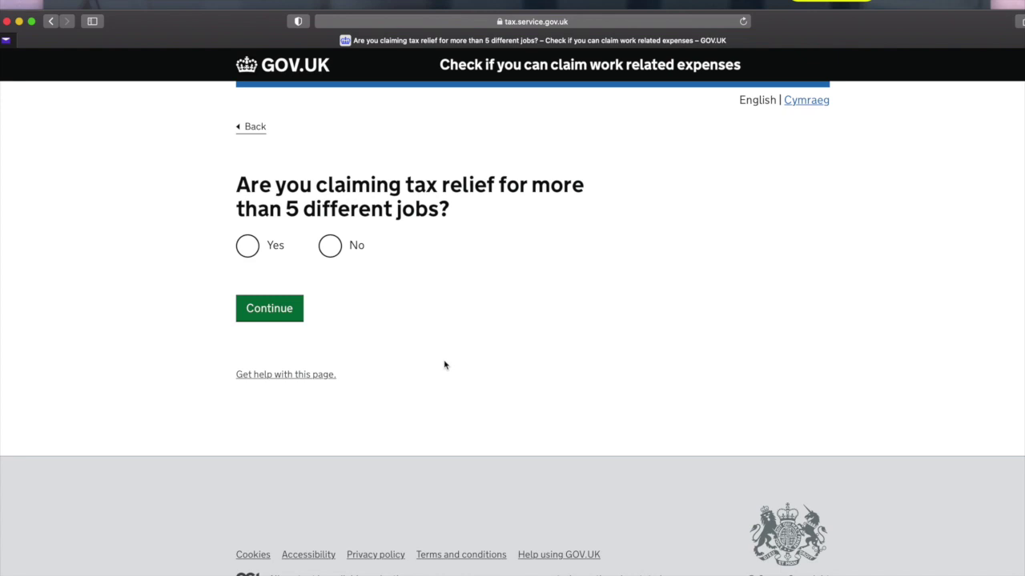
Answer No to claiming tax relief for more than 5 different jobs and proceed to claim the expenses online
left_click(330, 250)
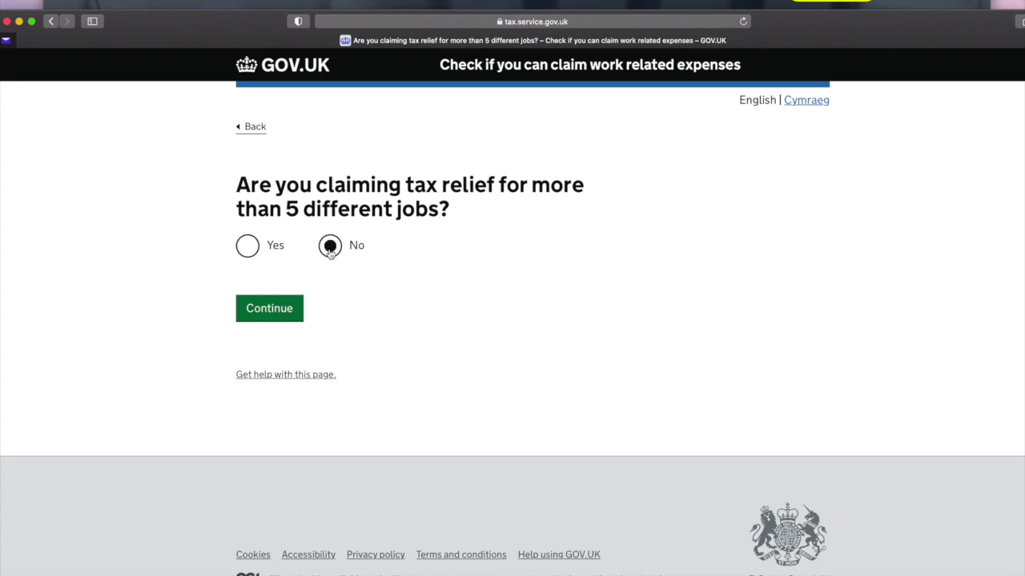
left_click(290, 311)
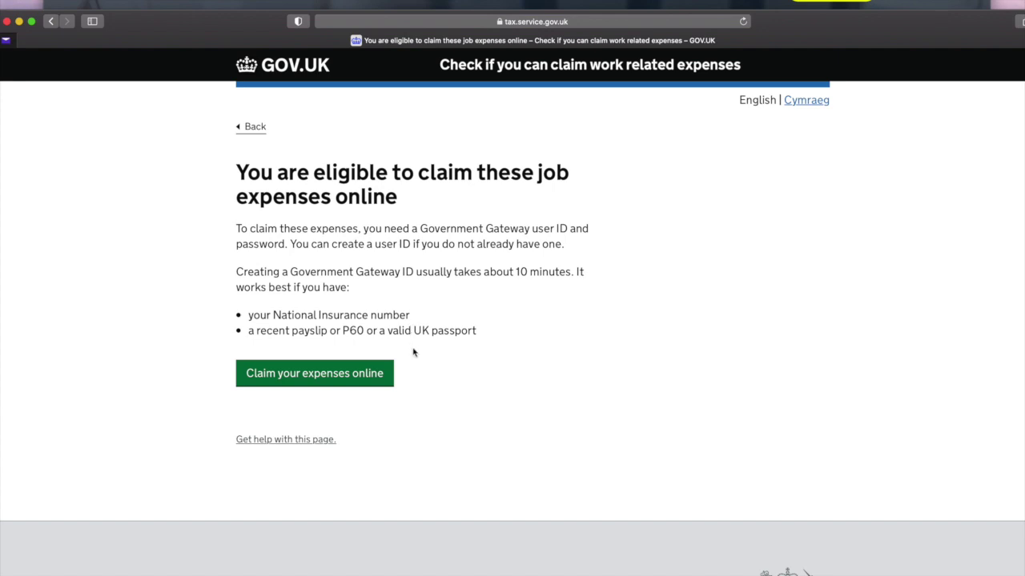
left_click(368, 380)
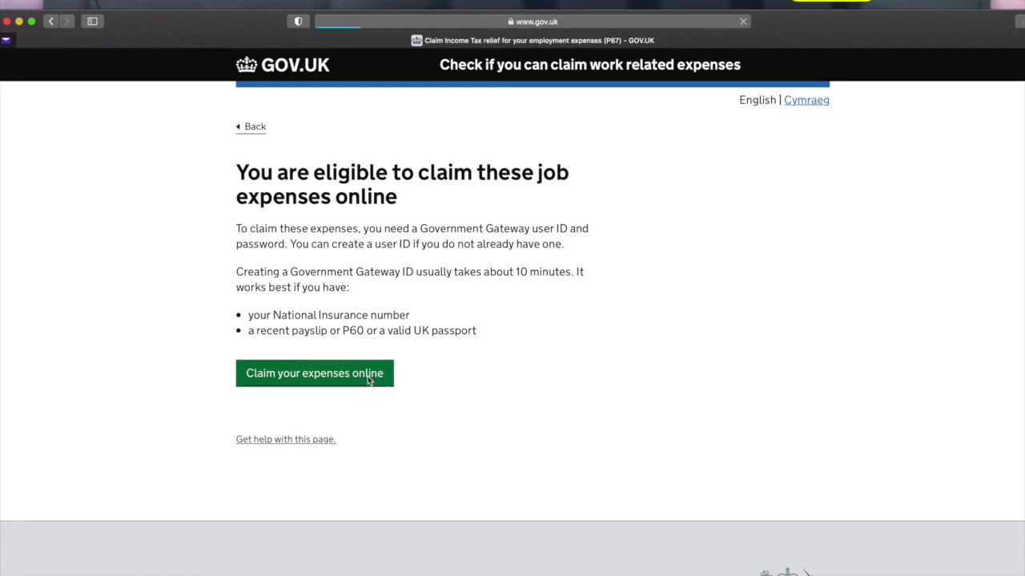
Read the guidance on claiming online and claiming by post on the P87 employment expenses page
scroll(369, 371, "up", 2)
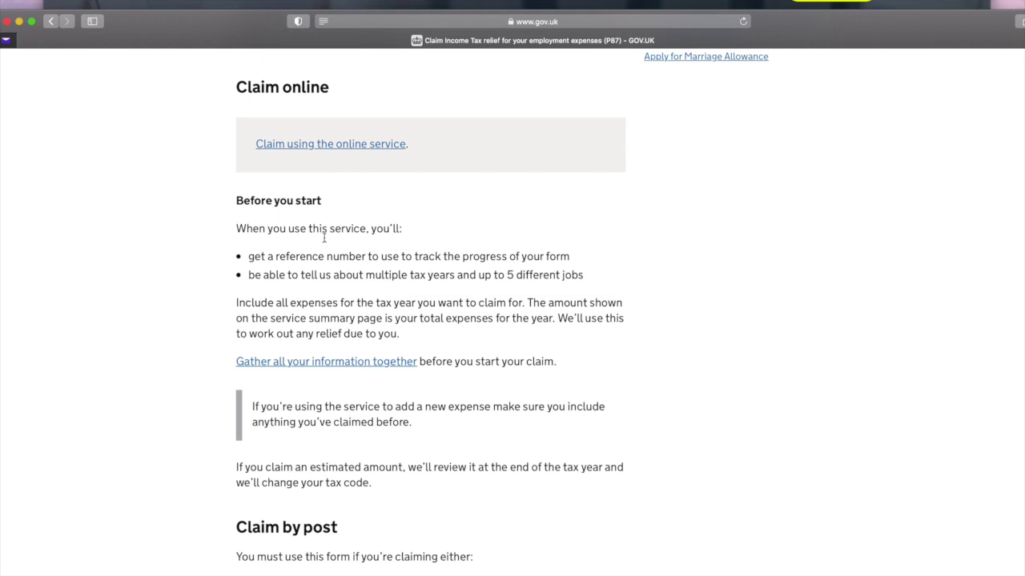
scroll(323, 237, "down", 2)
scroll(356, 241, "down", 2)
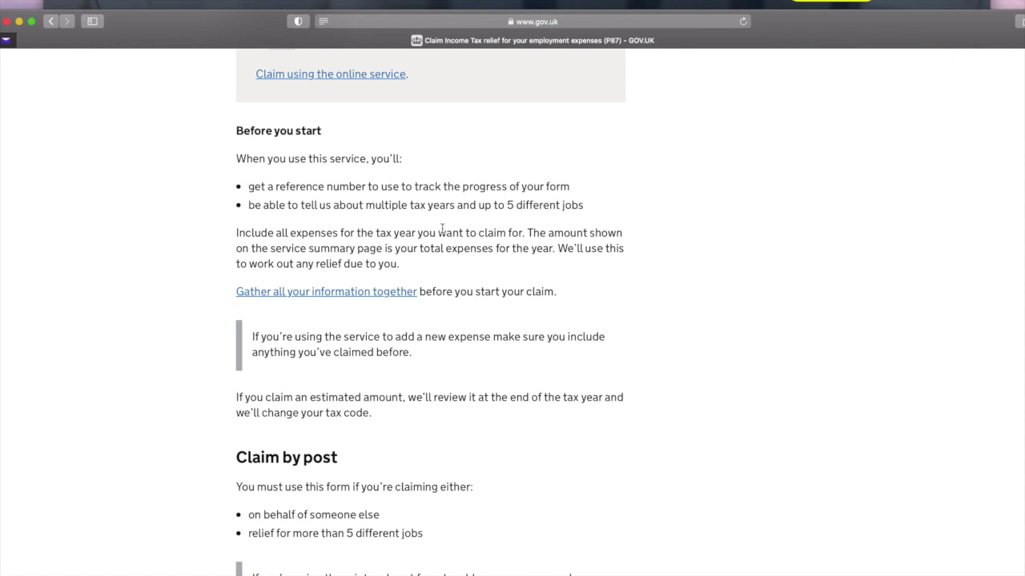
scroll(463, 234, "down", 2)
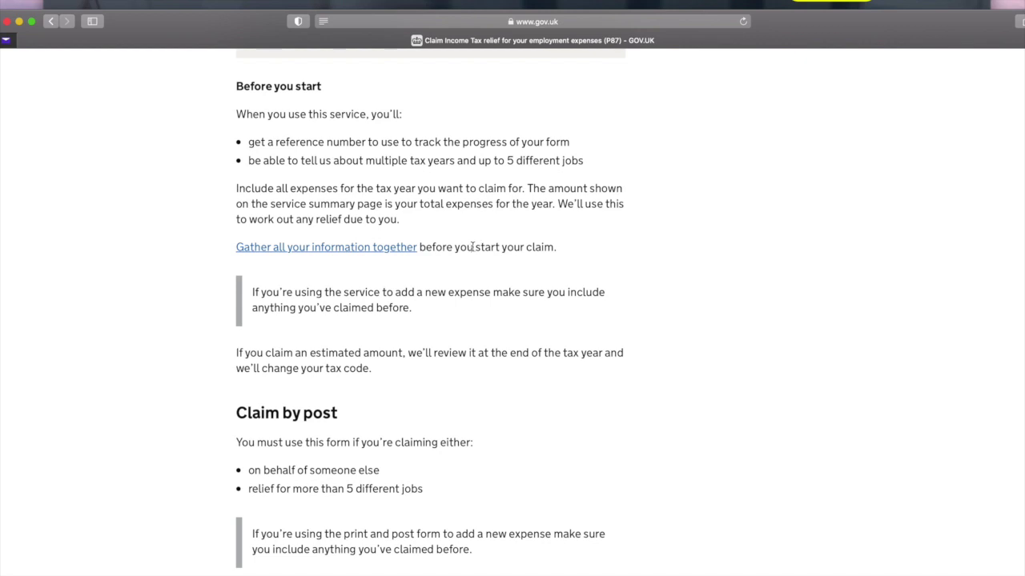
scroll(481, 253, "down", 1)
scroll(481, 253, "down", 3)
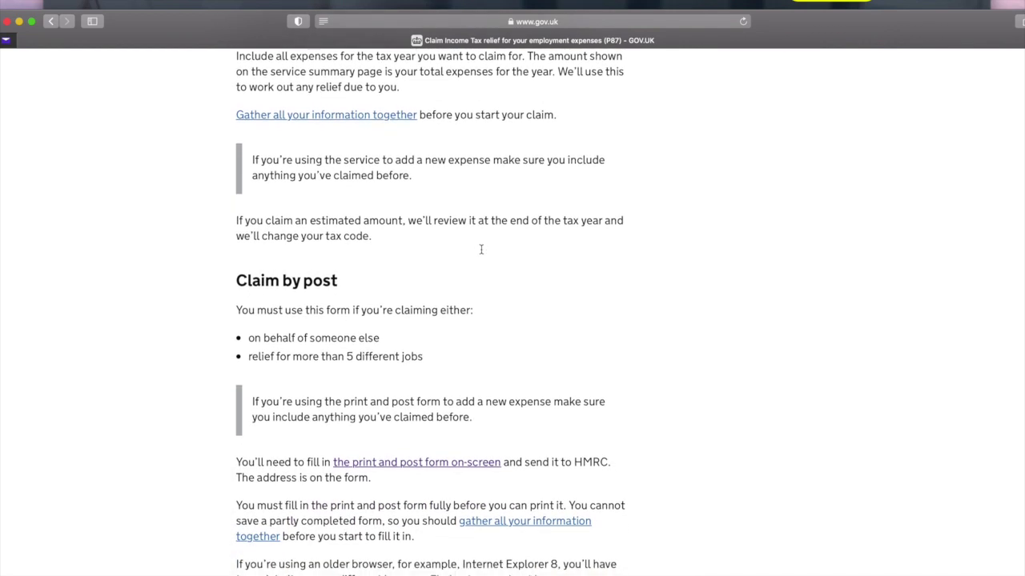
scroll(481, 254, "down", 1)
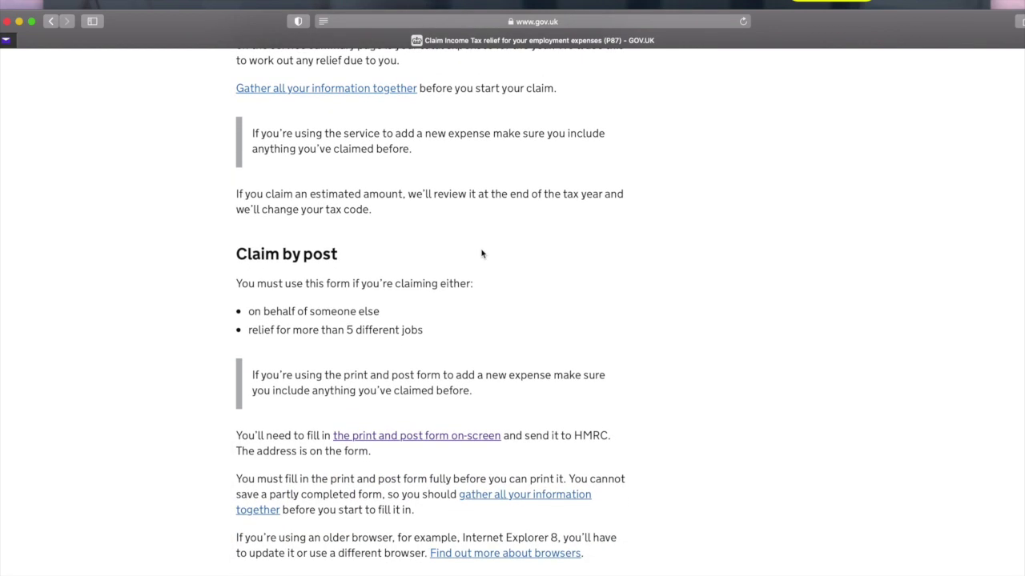
scroll(481, 254, "down", 2)
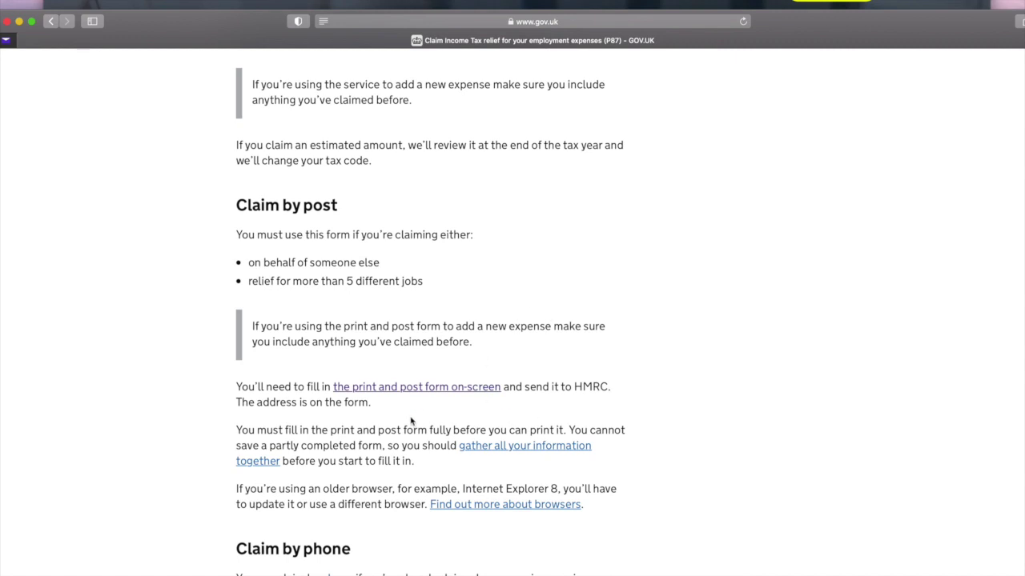
Read the Claim by phone conditions and the information needed to hand when filling in the claim
scroll(514, 432, "down", 4)
scroll(514, 434, "down", 2)
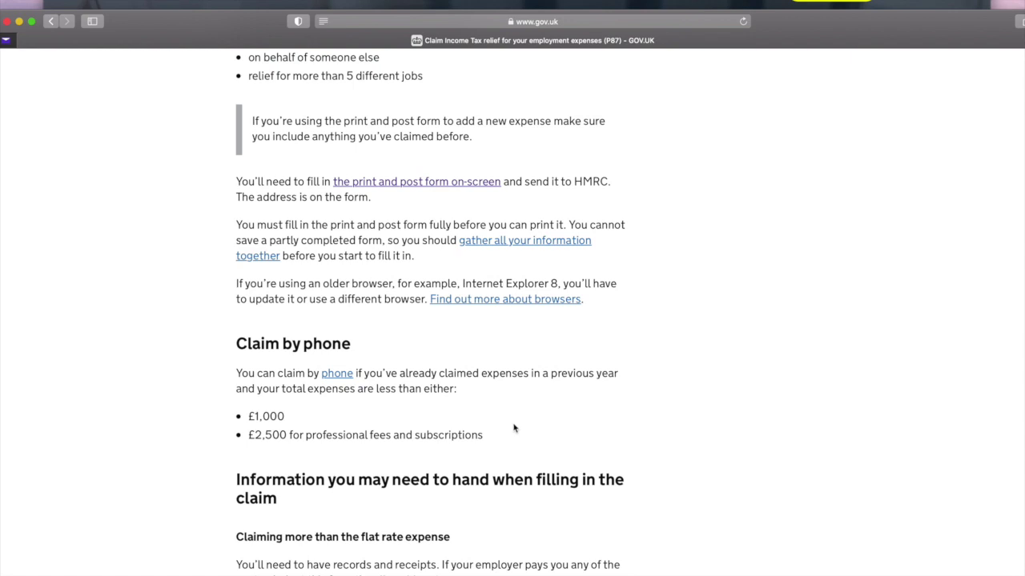
scroll(514, 428, "down", 2)
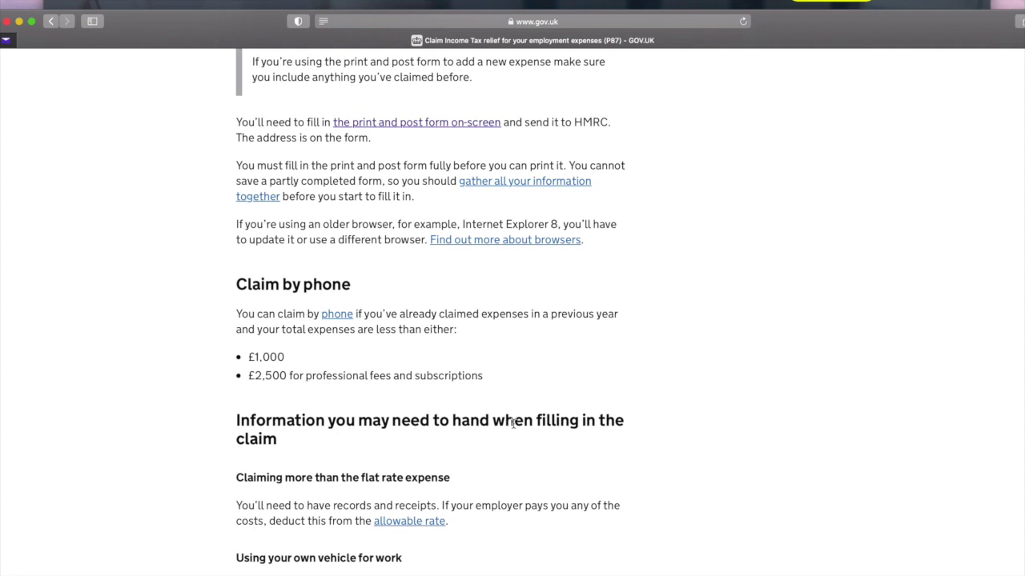
scroll(514, 423, "down", 2)
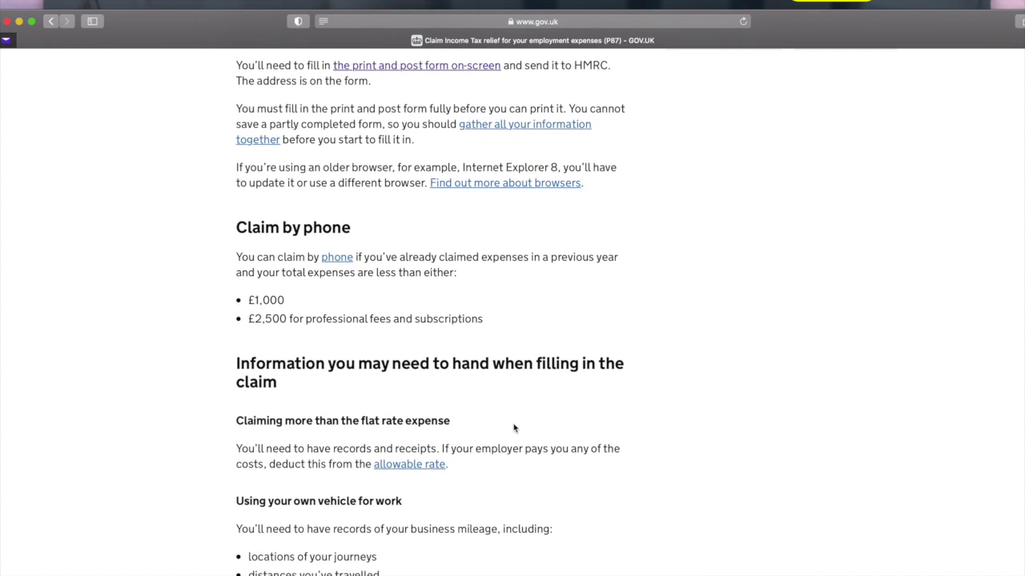
scroll(514, 428, "down", 4)
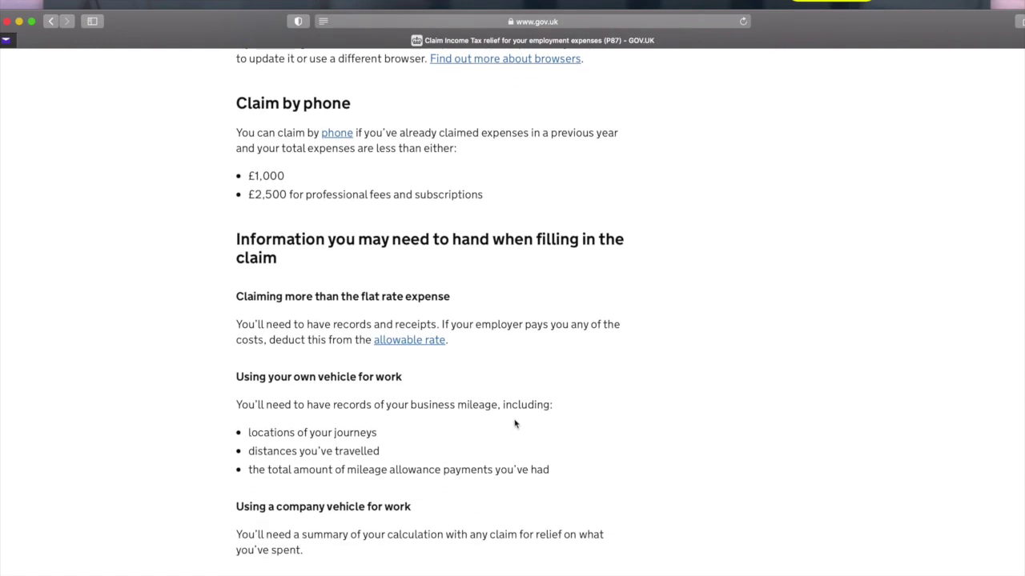
scroll(516, 421, "down", 3)
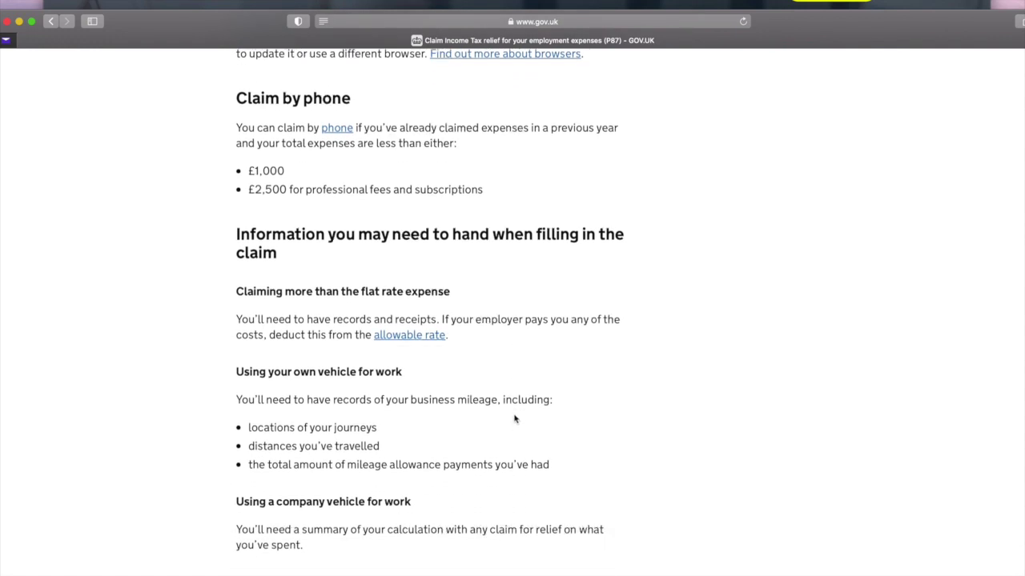
scroll(514, 417, "down", 2)
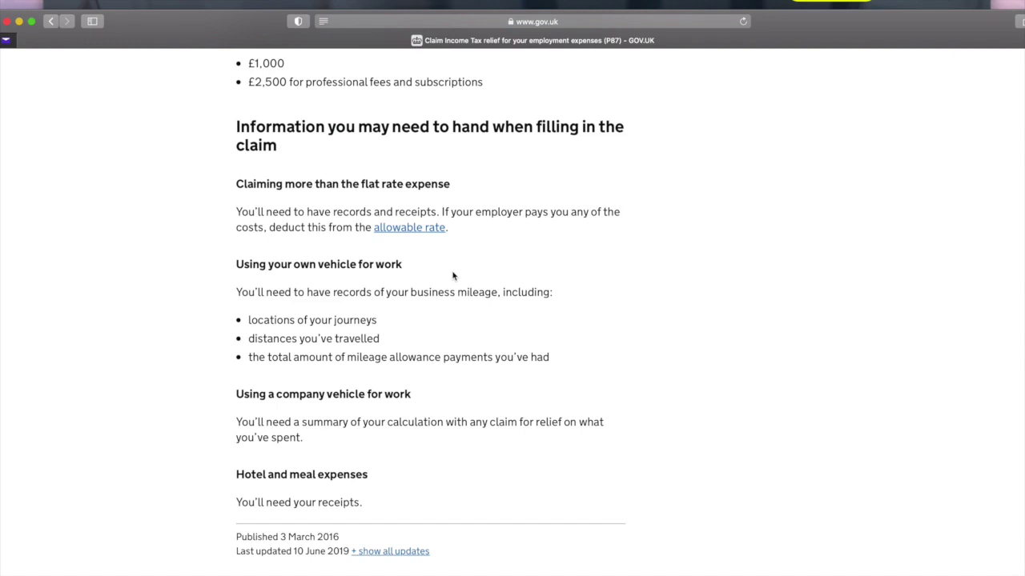
scroll(453, 276, "down", 2)
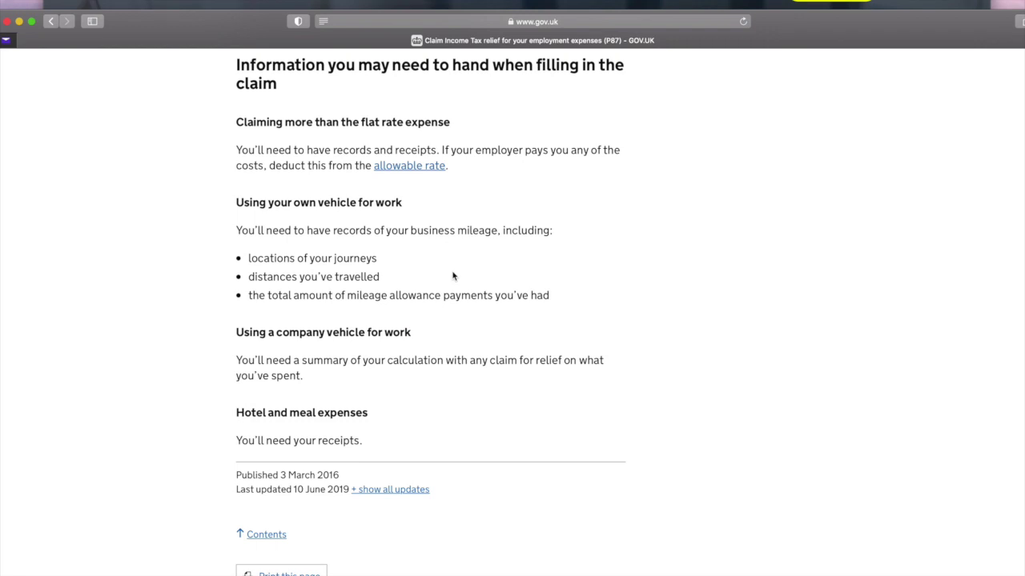
scroll(451, 279, "down", 1)
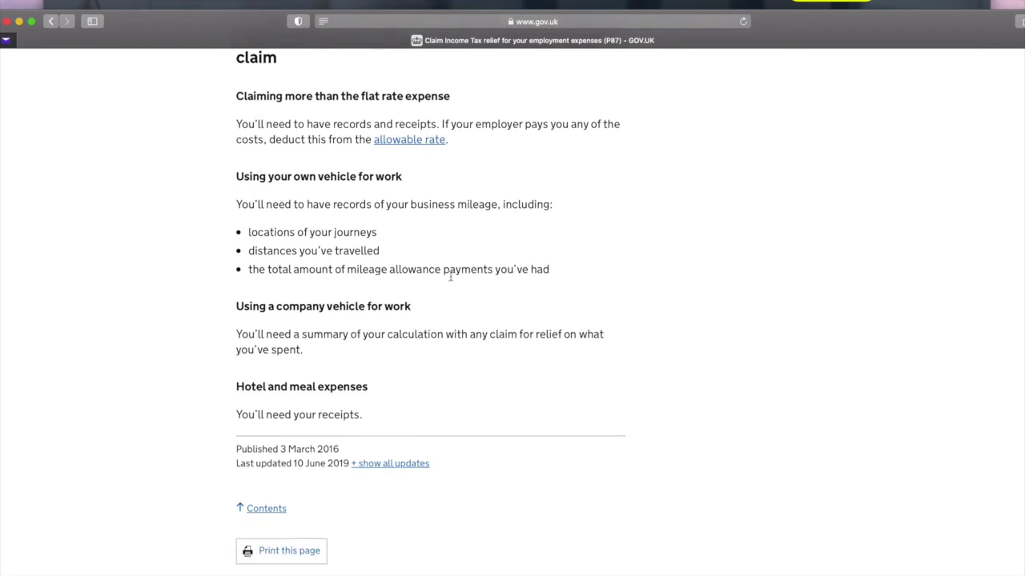
scroll(451, 279, "down", 1)
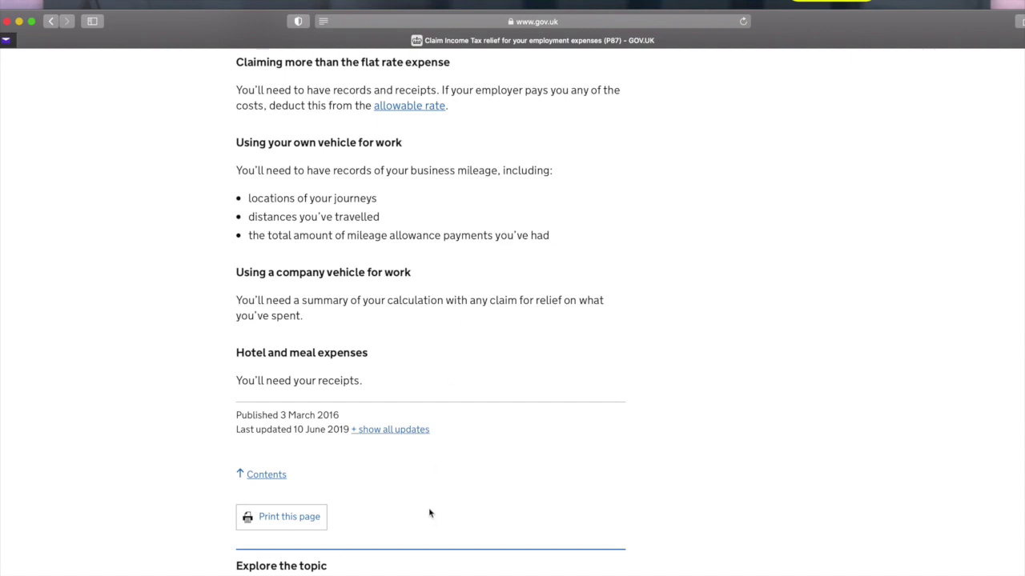
scroll(415, 488, "down", 1)
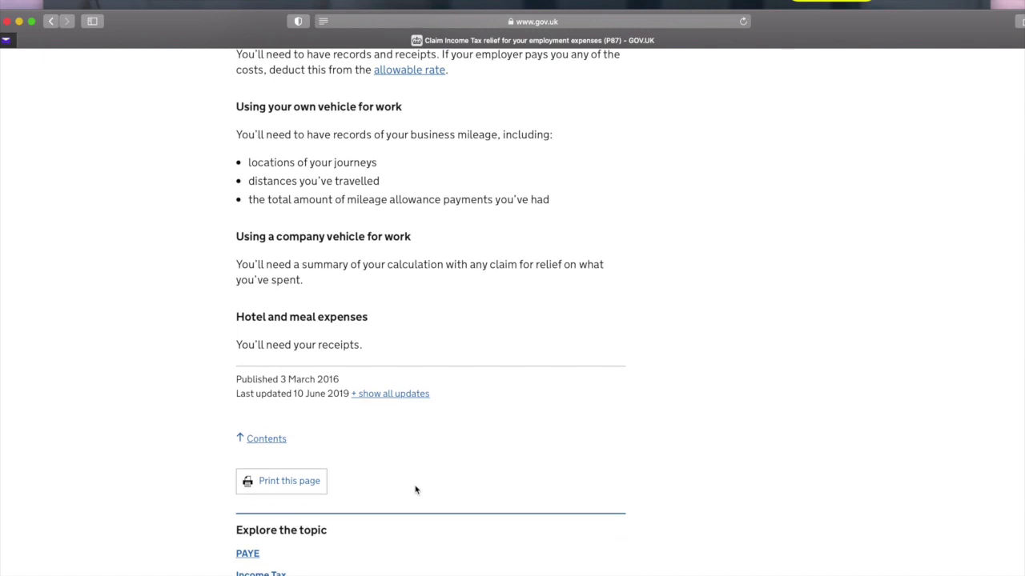
scroll(415, 489, "down", 2)
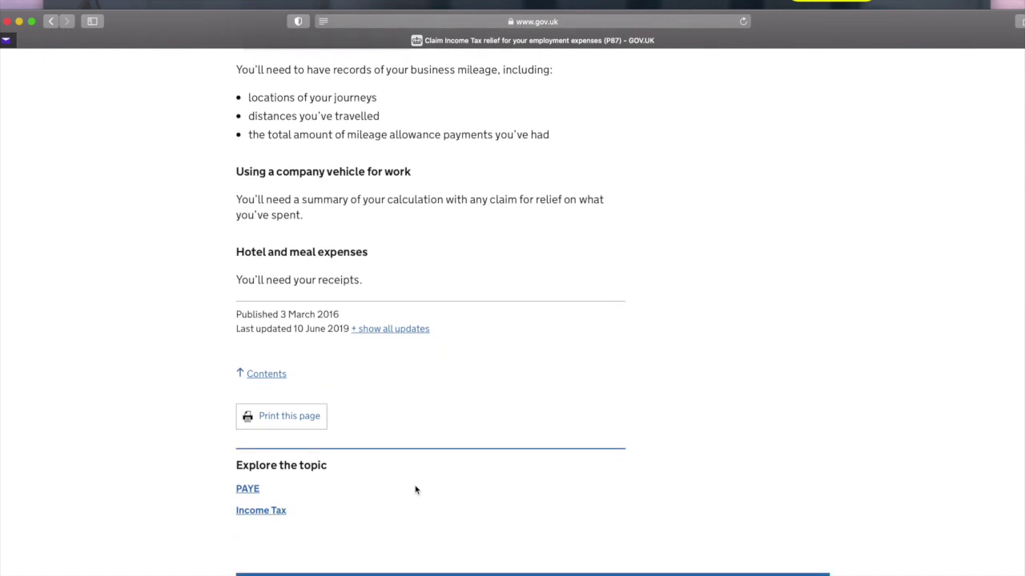